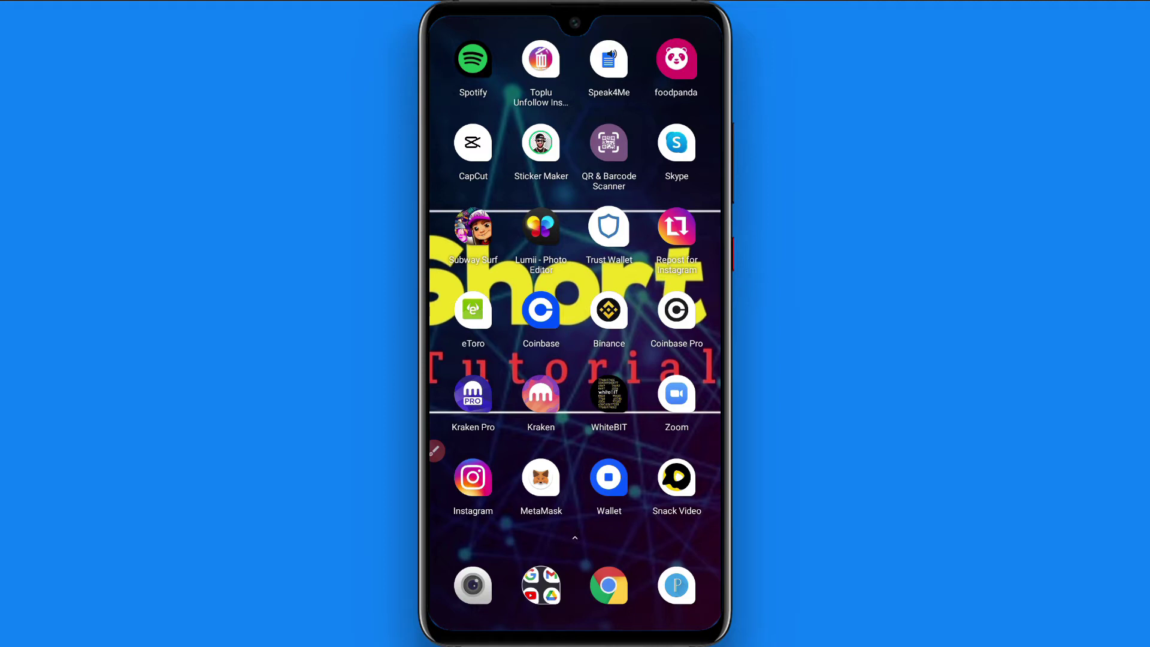
# Launch Instagram from the Android home screen icon.
pyautogui.click(473, 477)
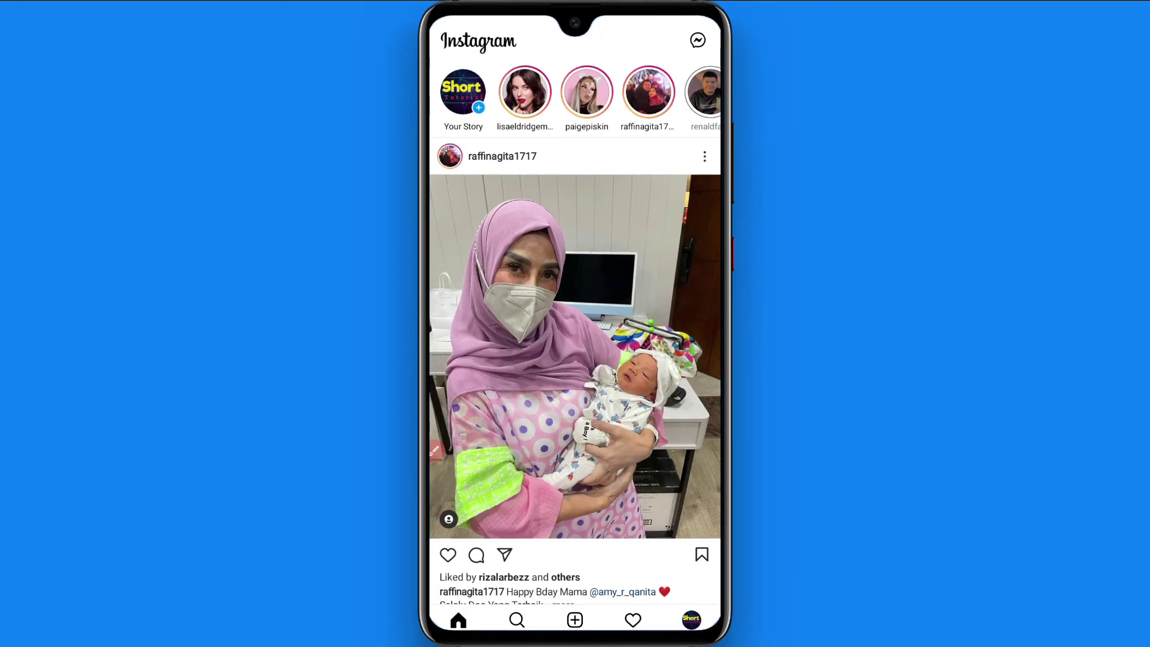
# Drag down on Instagram's menu to reach the Settings page.
pyautogui.moveTo(675, 486)
pyautogui.mouseDown()
pyautogui.moveTo(668, 587)
pyautogui.moveTo(680, 567)
pyautogui.mouseUp()
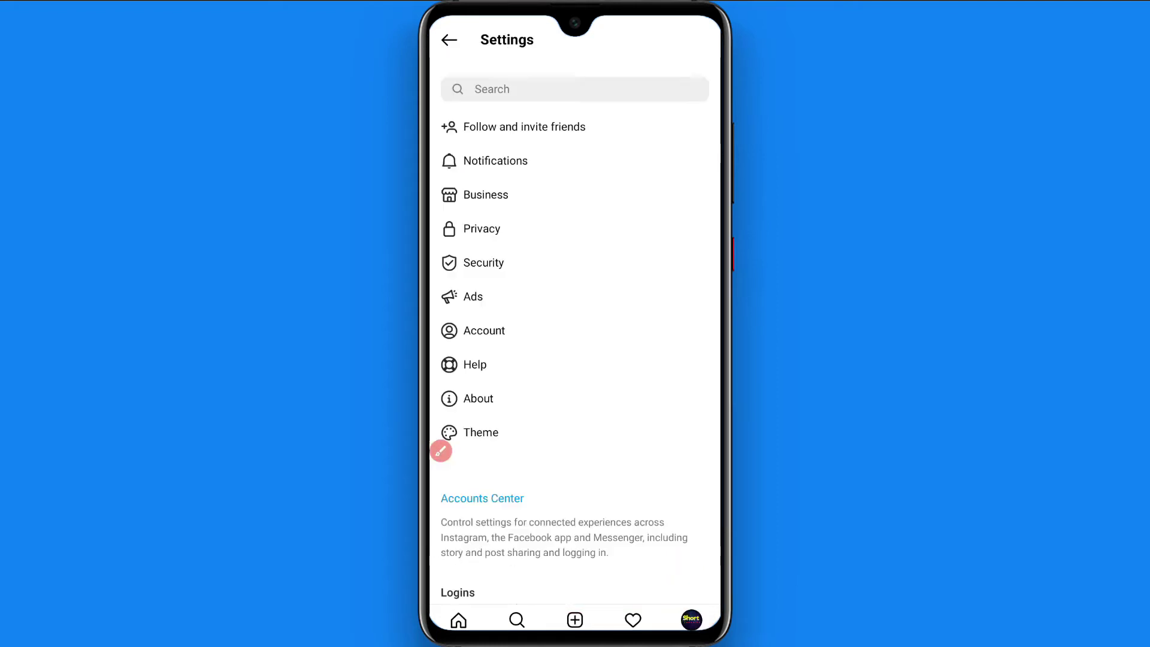